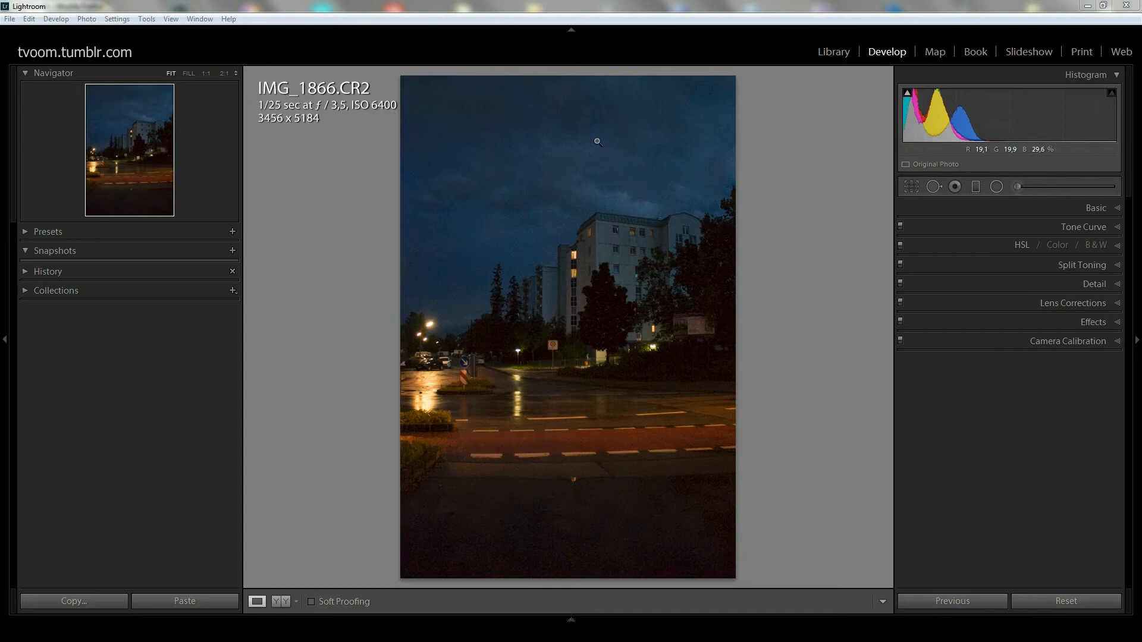
- Examine the noise in the night photo's sky and on the buildings at 1:1 magnification
click(591, 172)
drag(600, 209, 644, 432)
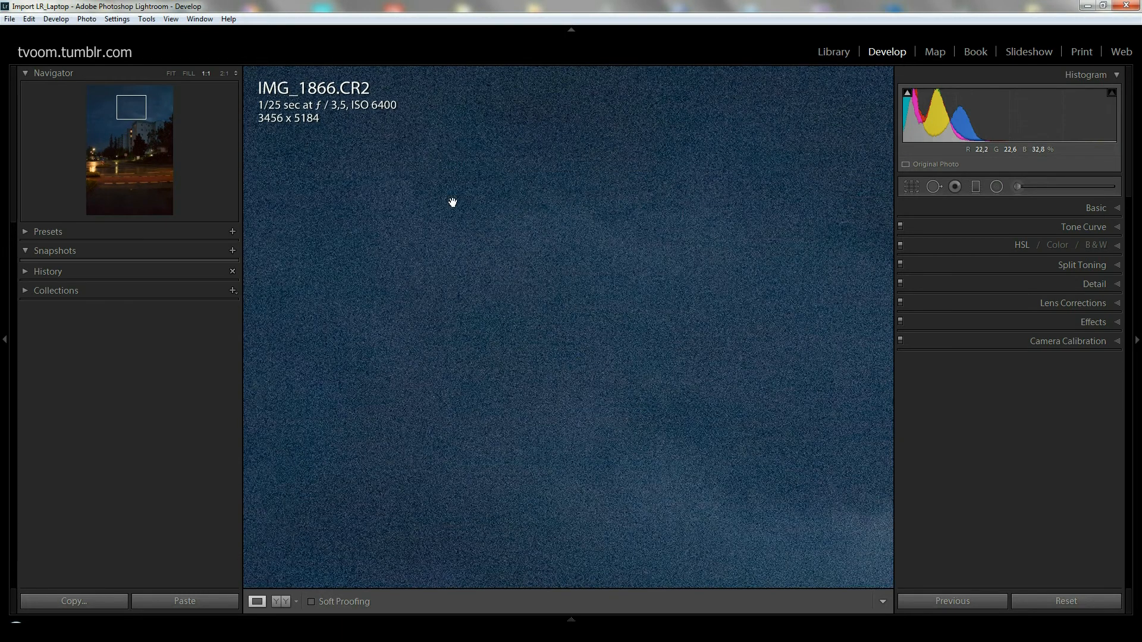
drag(599, 483, 554, 333)
drag(640, 497, 589, 319)
drag(607, 467, 624, 288)
drag(453, 349, 661, 286)
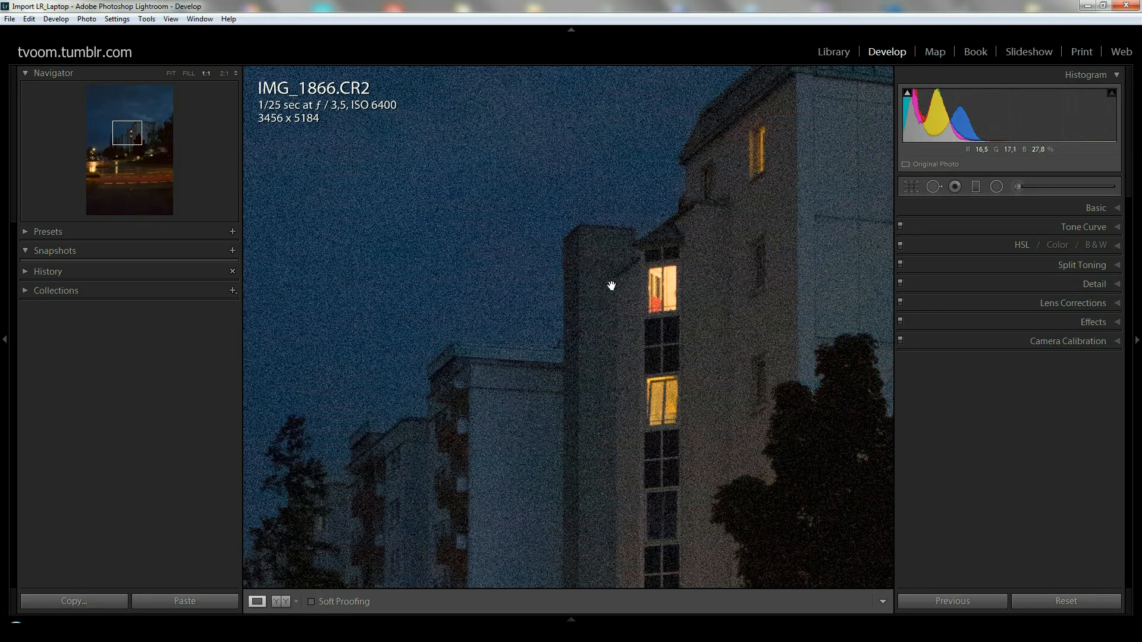
drag(658, 295, 497, 263)
mouse_move(599, 267)
mouse_down()
mouse_move(598, 292)
mouse_move(595, 276)
mouse_up()
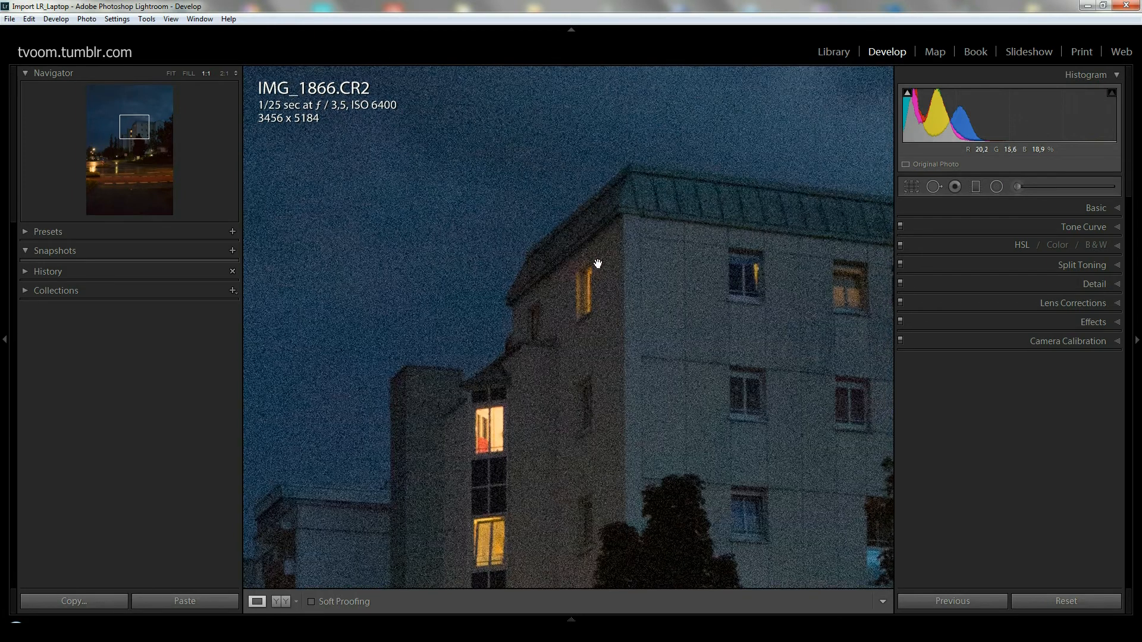
click(600, 257)
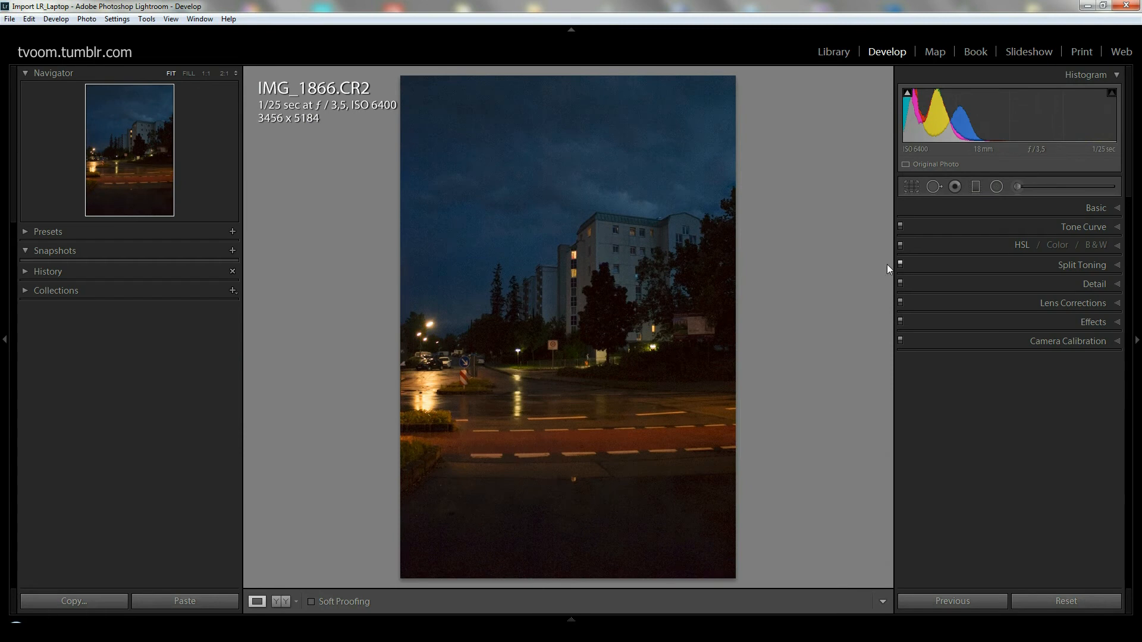
- Raise the photo's exposure to +0.61 and check the noise in the sky and the dark tree at 1:1
click(1097, 209)
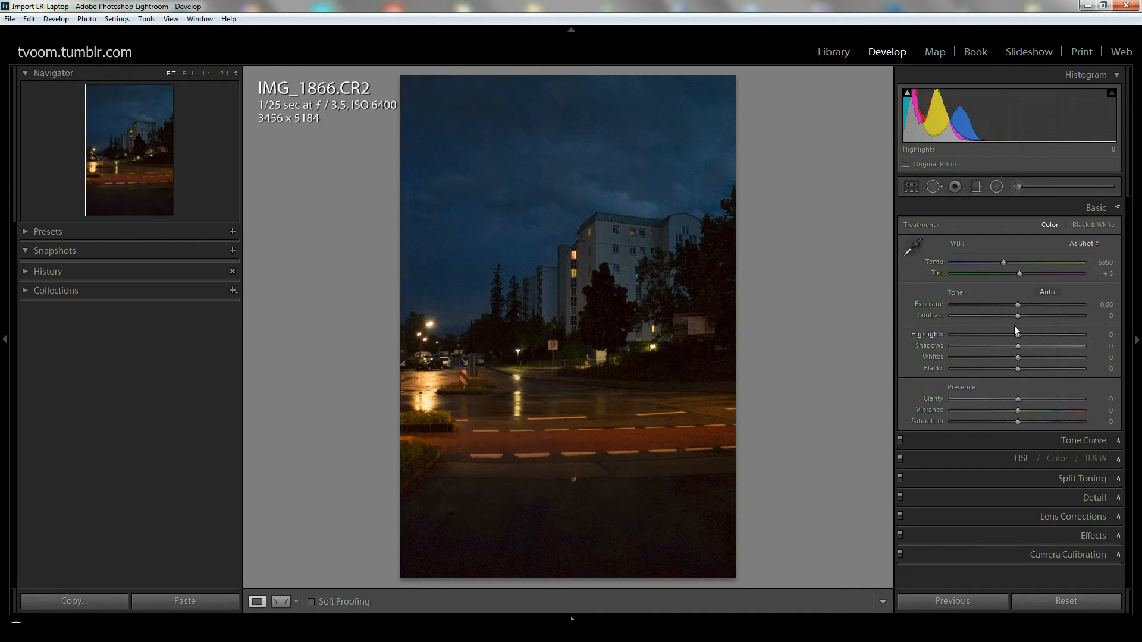
drag(1017, 305, 1025, 305)
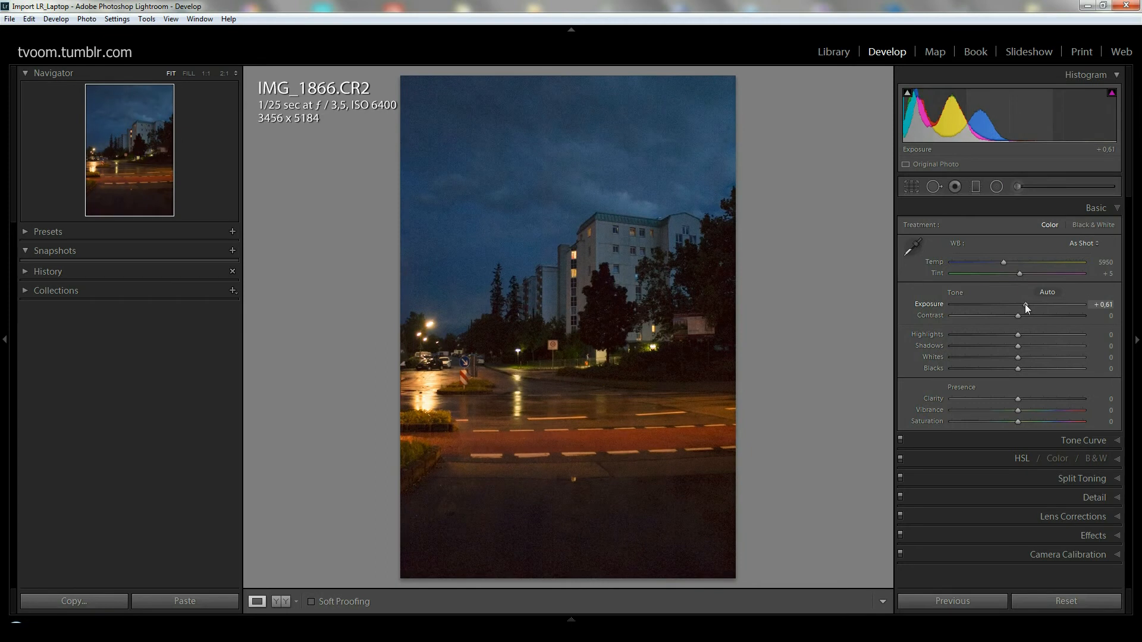
click(589, 169)
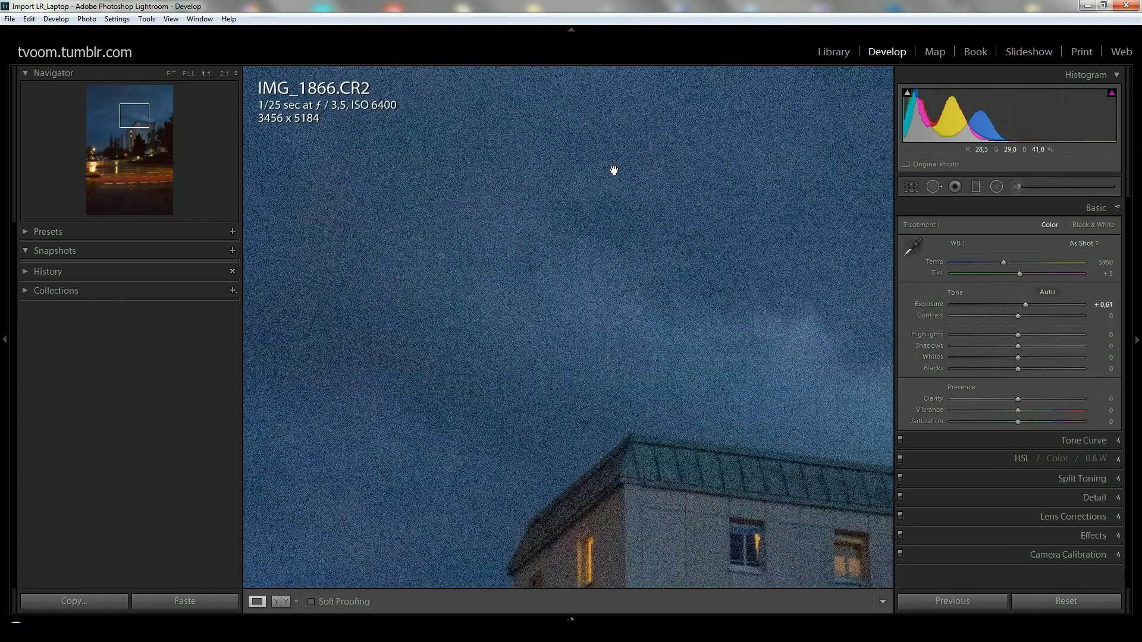
click(666, 471)
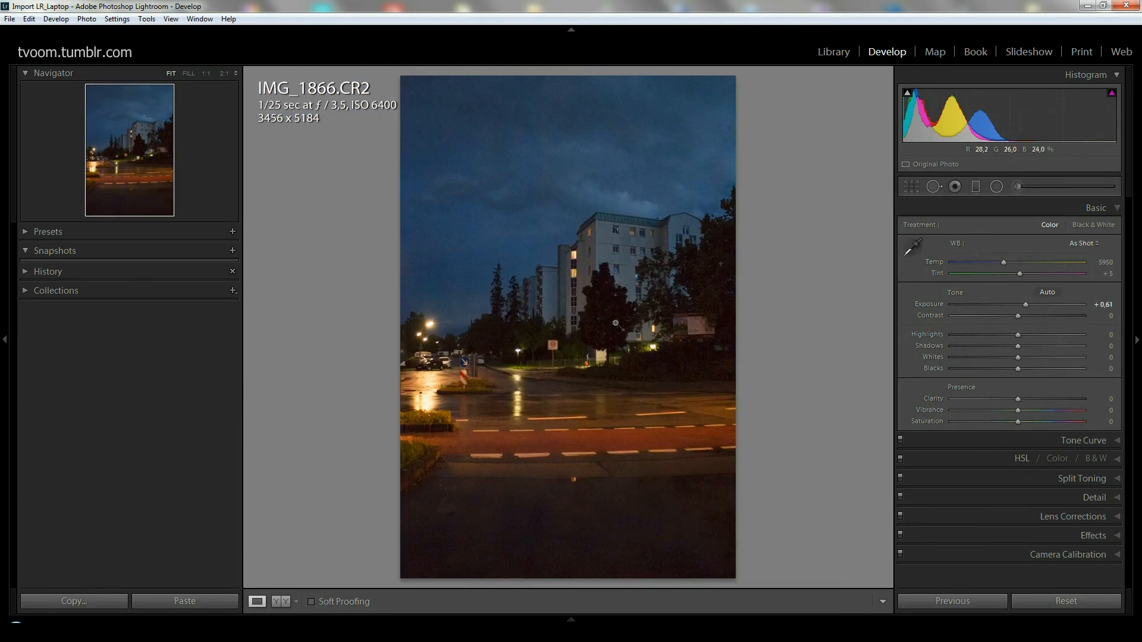
click(612, 304)
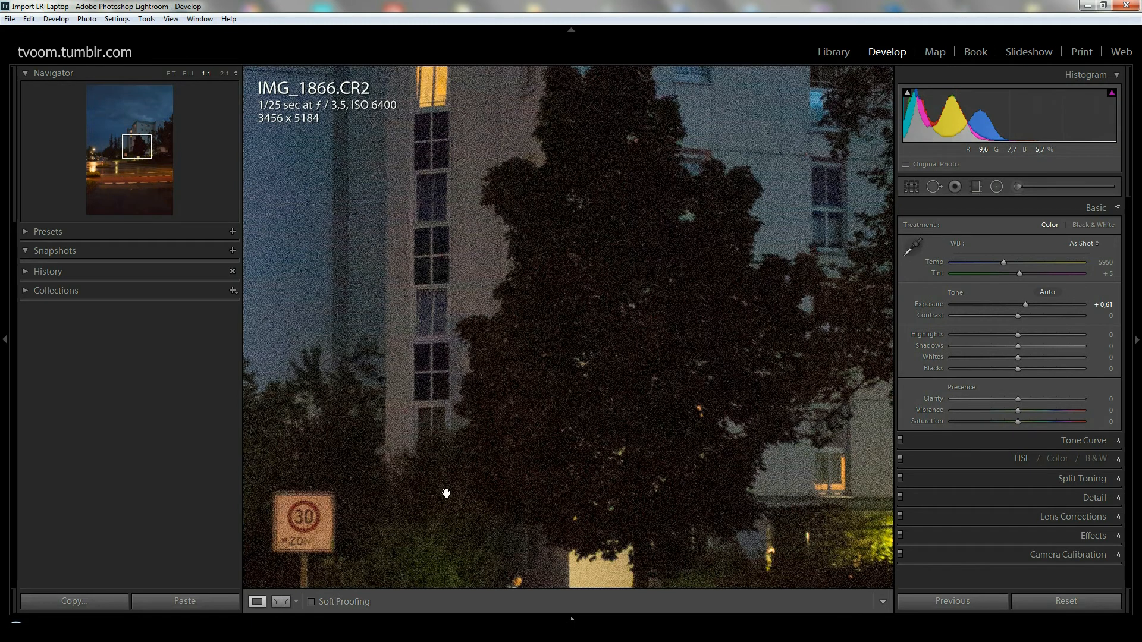
click(479, 473)
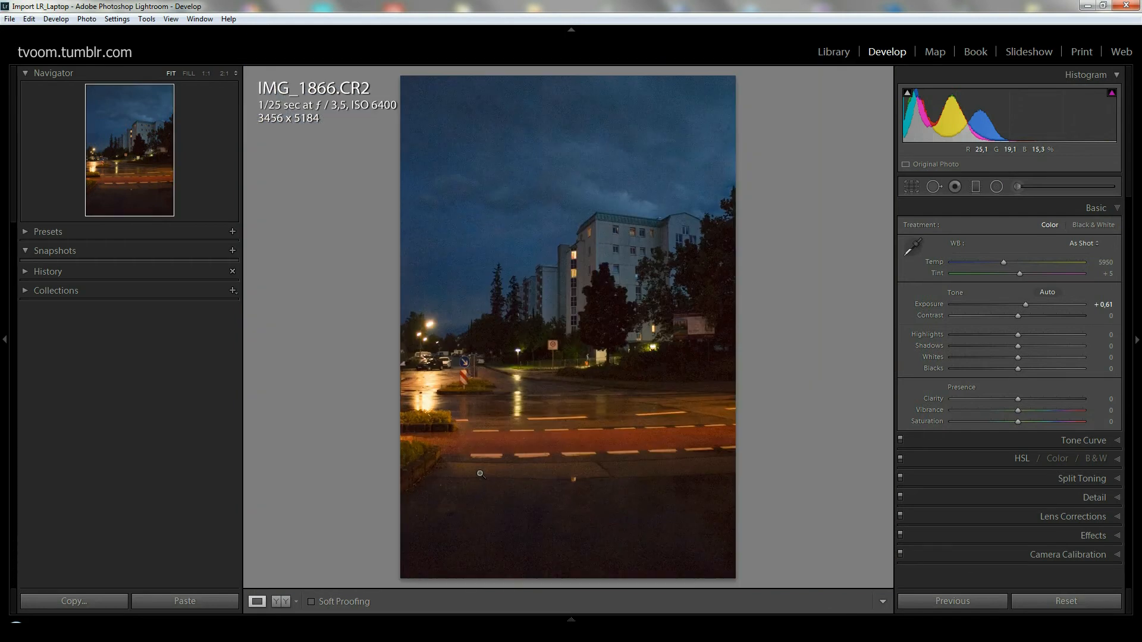
- Try the shadows at +100, inspect the dark asphalt at 1:1, and reset the shadows to 0
drag(1017, 346, 1083, 346)
click(644, 505)
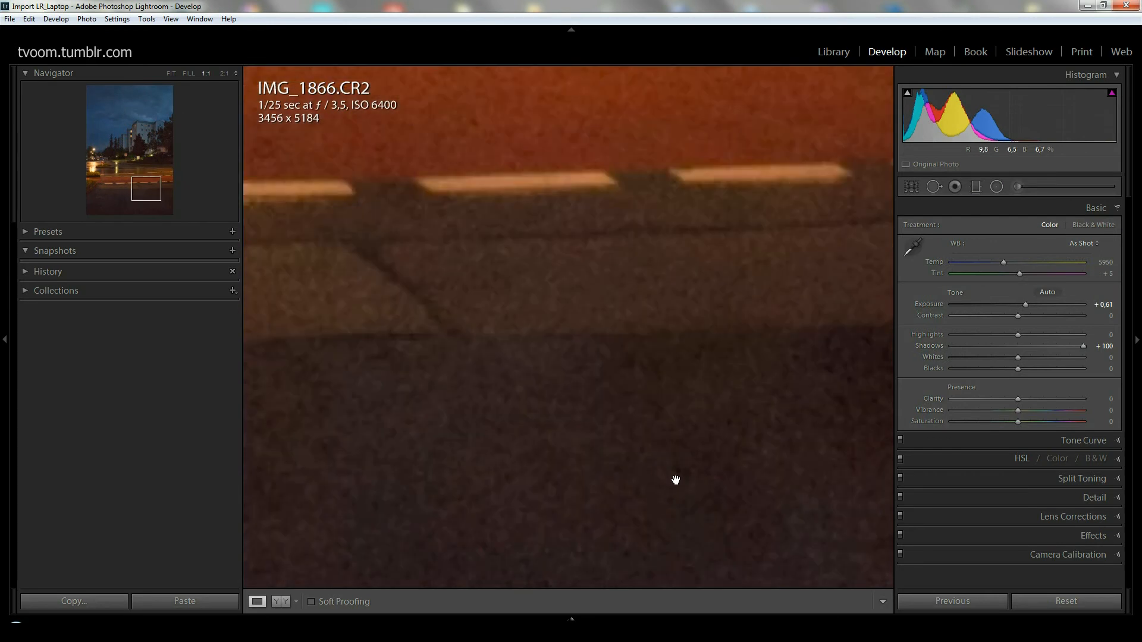
double_click(1082, 346)
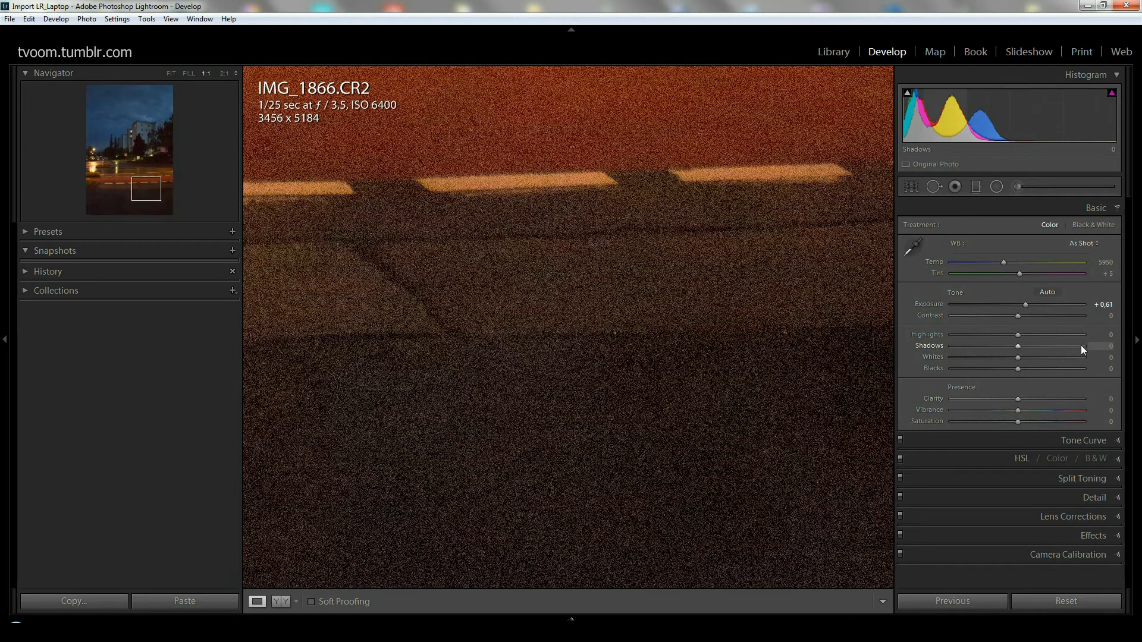
click(1081, 346)
double_click(1080, 345)
click(788, 345)
- Compare shadows at +100 and near zero on the building and trees at 1:1, and return the shadows to 0
click(672, 245)
drag(1017, 347, 1097, 347)
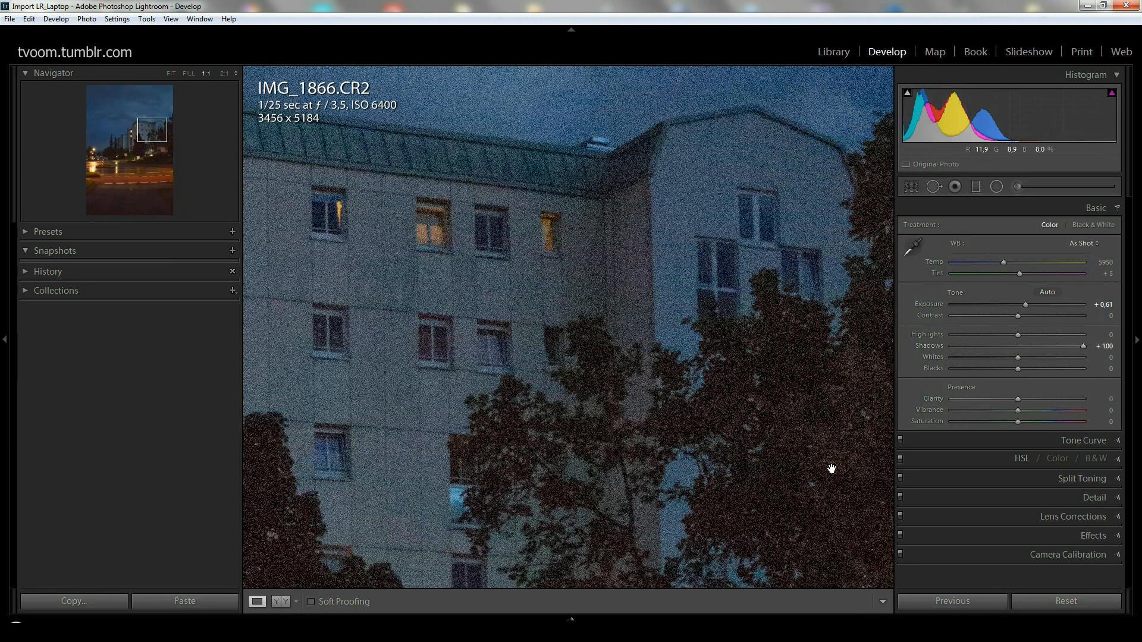
drag(1083, 346, 1018, 351)
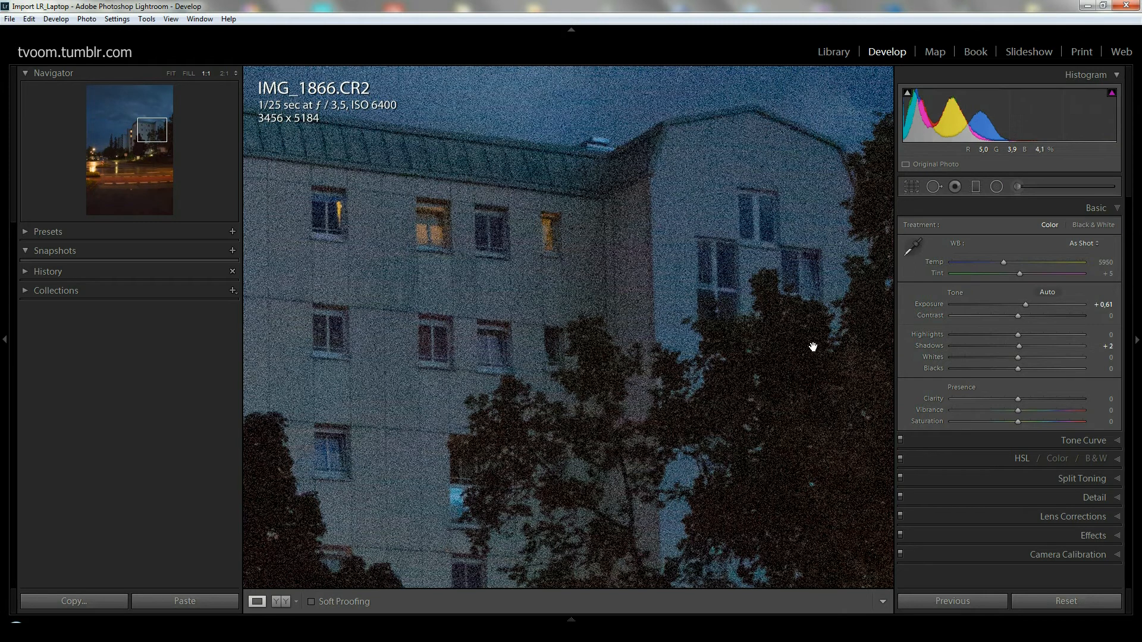
click(1107, 345)
text(0)
key(Return)
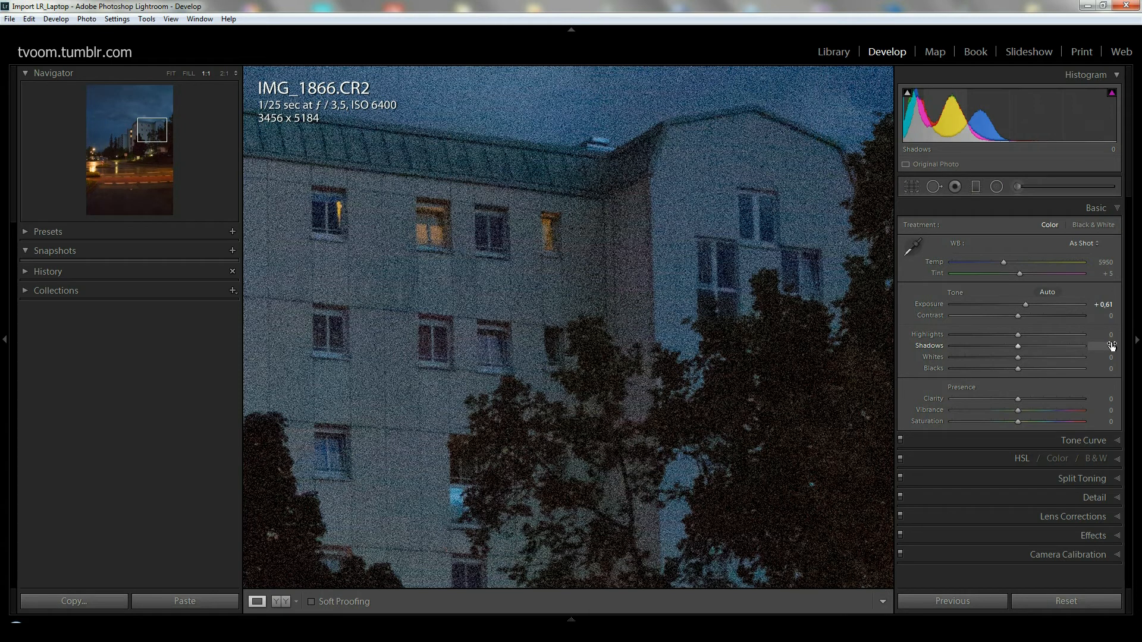
click(803, 374)
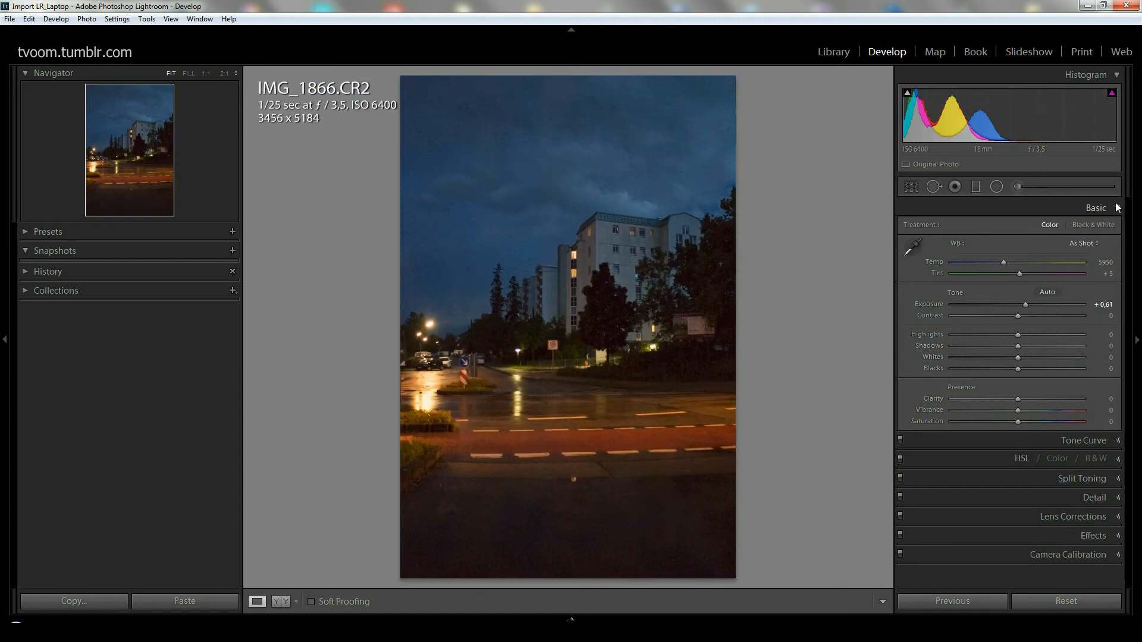
- Replace the Basic settings with the Detail settings and aim the detail preview at the building's edge against the sky
click(1116, 207)
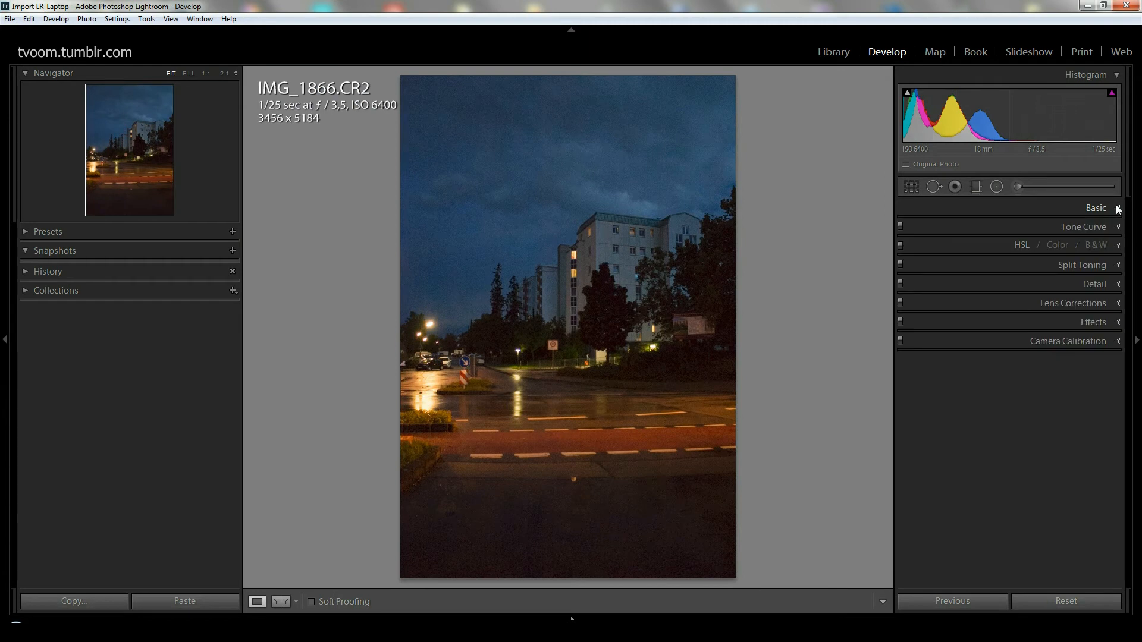
click(1118, 286)
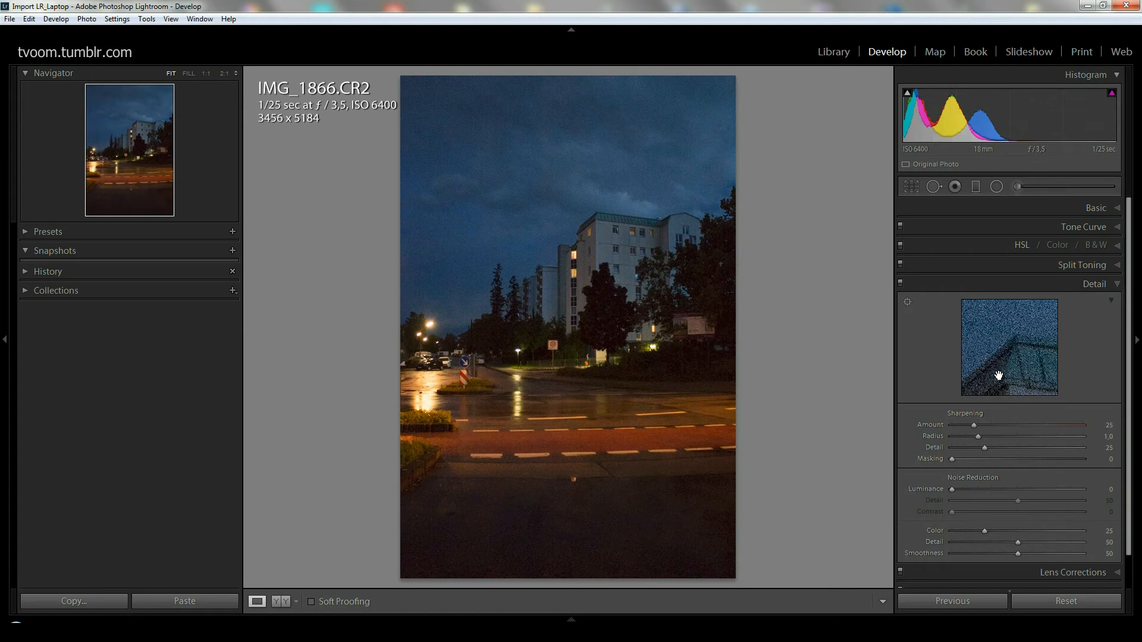
click(907, 303)
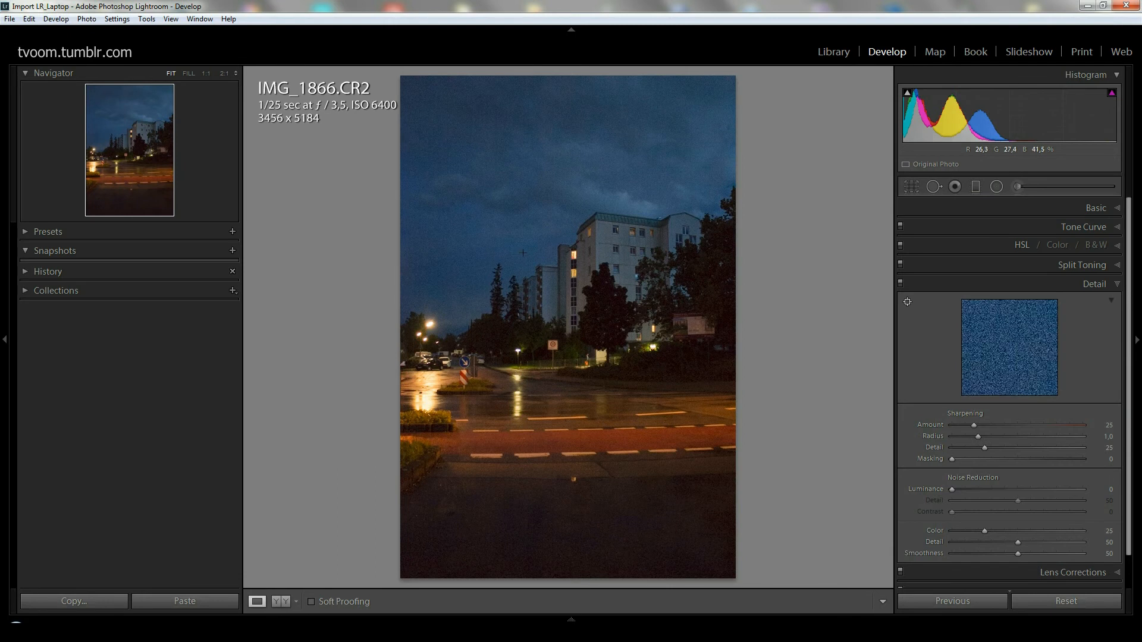
click(563, 246)
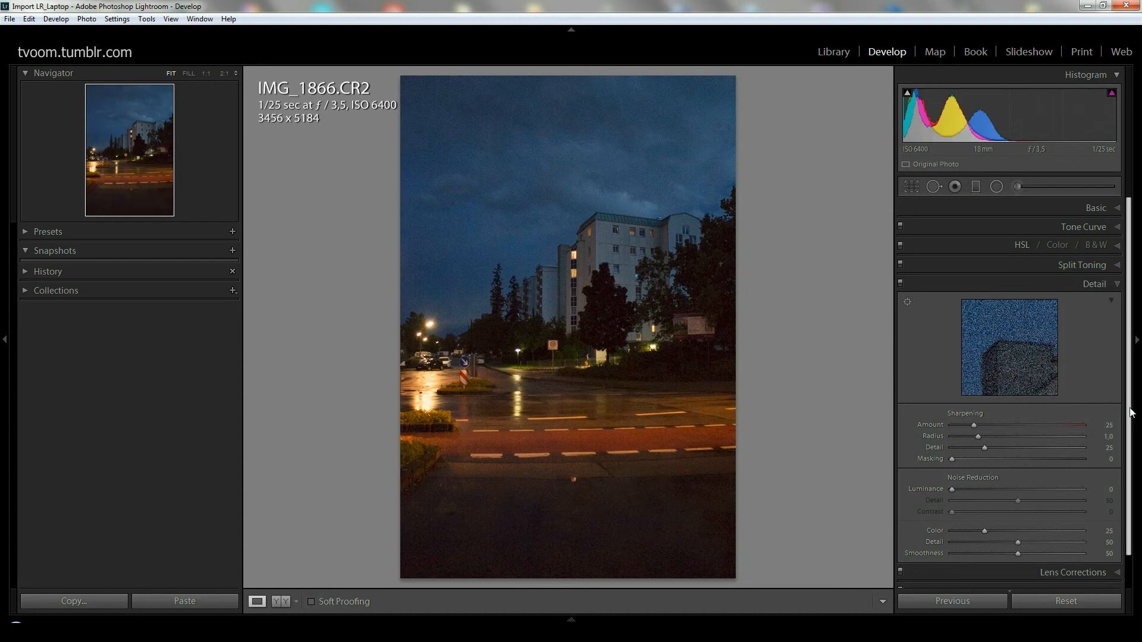
scroll(1011, 440, down, 1)
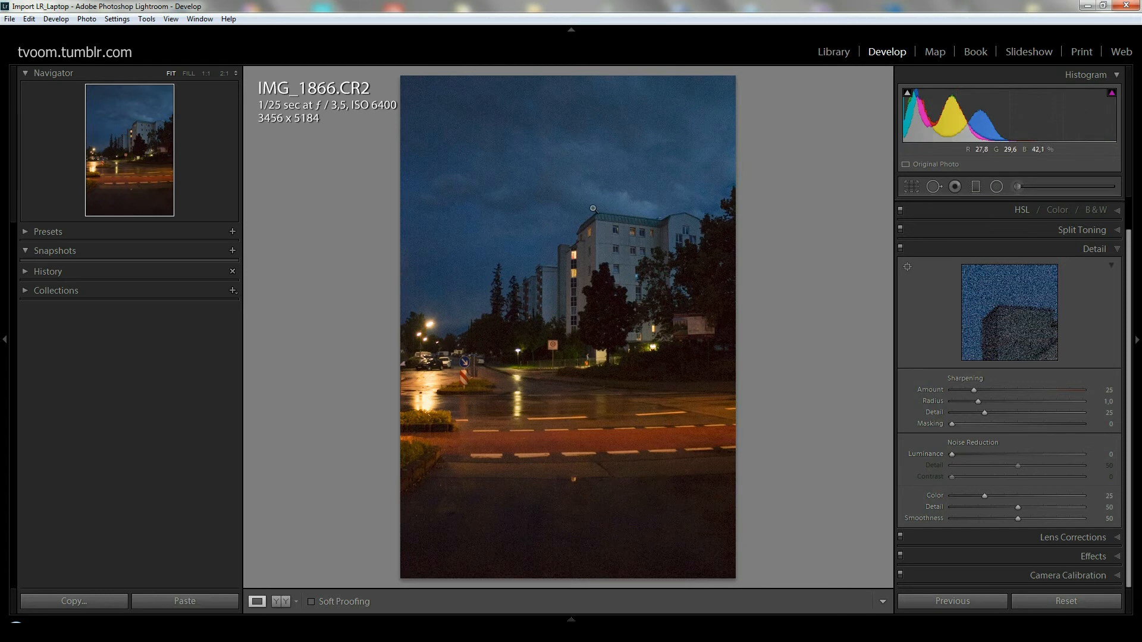
- Set the color noise reduction to 0 and inspect the color noise on the building at 1:1 and in the full photo
click(599, 235)
drag(599, 235, 701, 258)
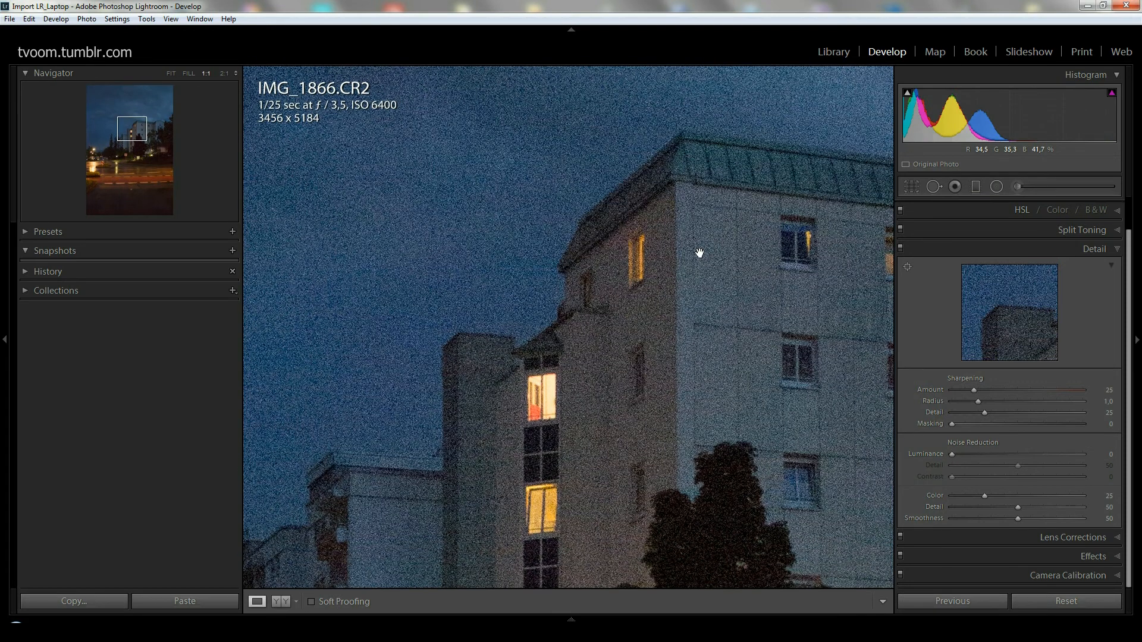
drag(697, 413, 694, 355)
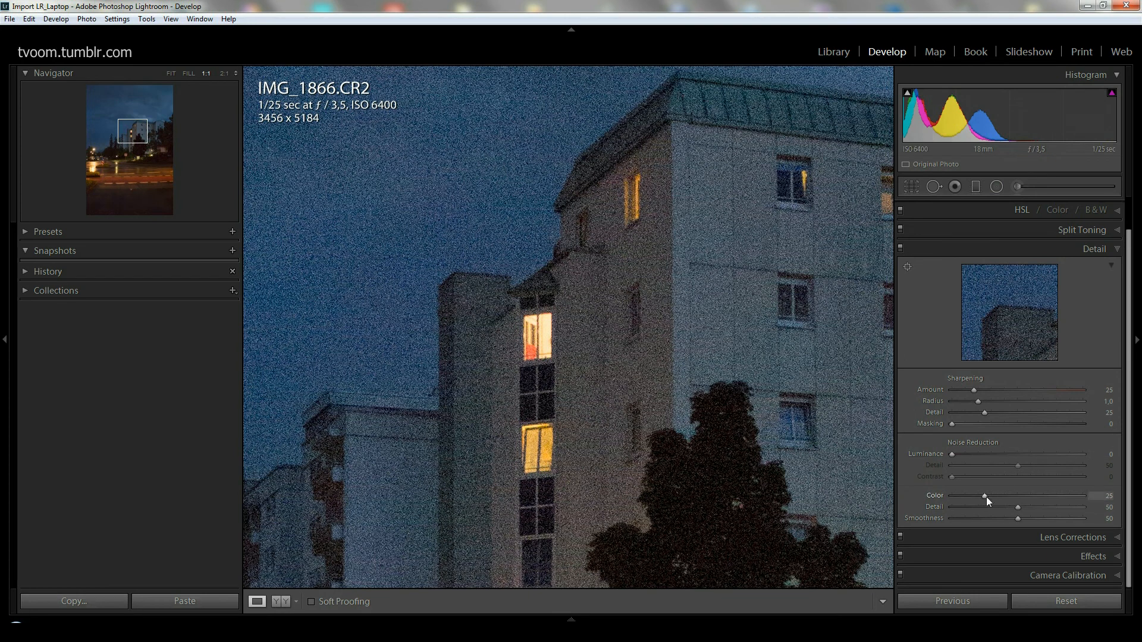
drag(986, 497, 943, 495)
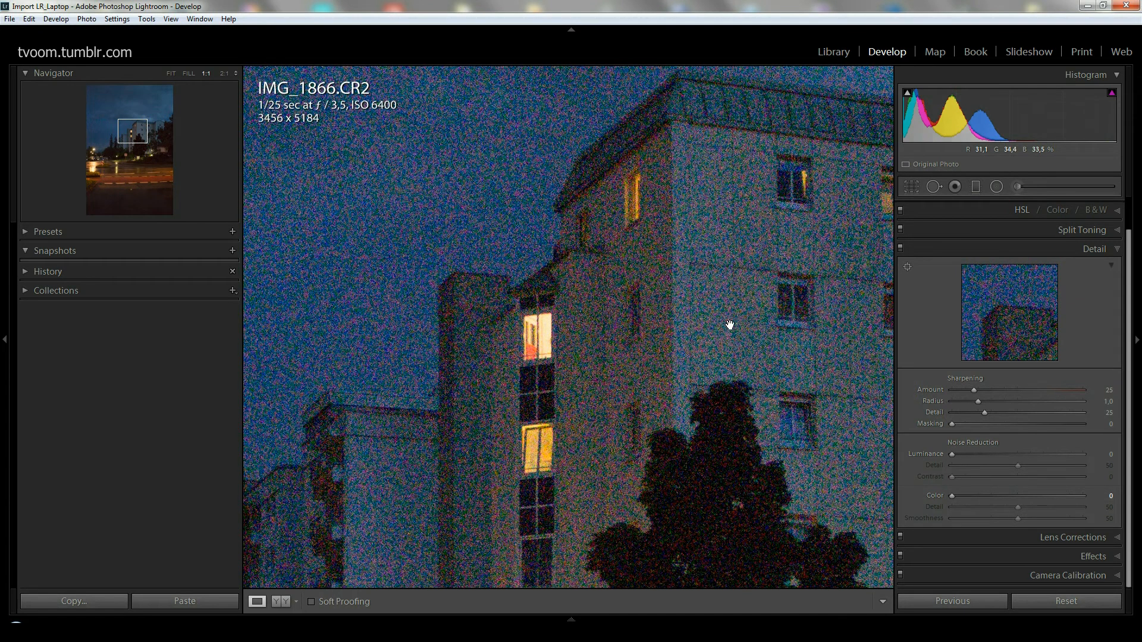
click(618, 350)
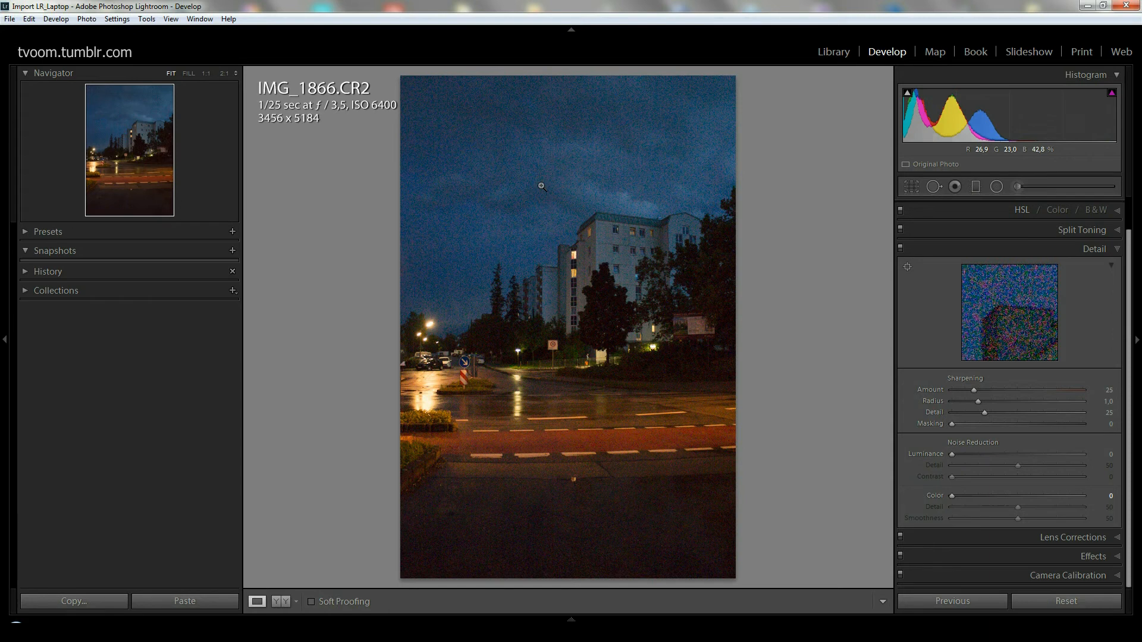
click(580, 241)
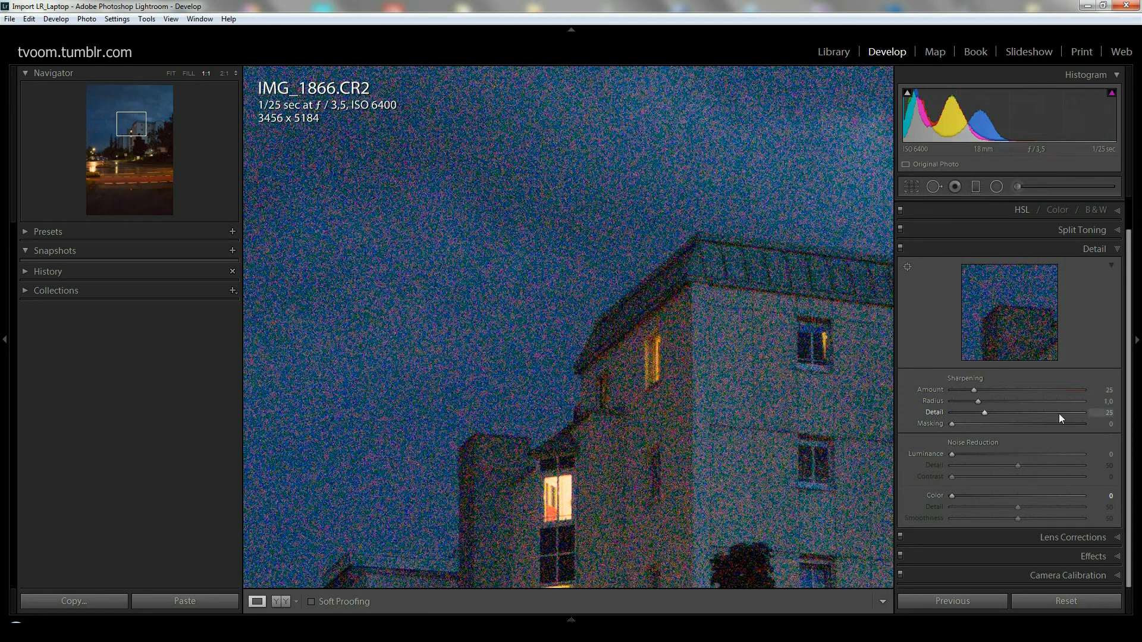
- View the grain settings in Effects, and try color noise reduction at 100 on the building before returning it to 25
click(1109, 558)
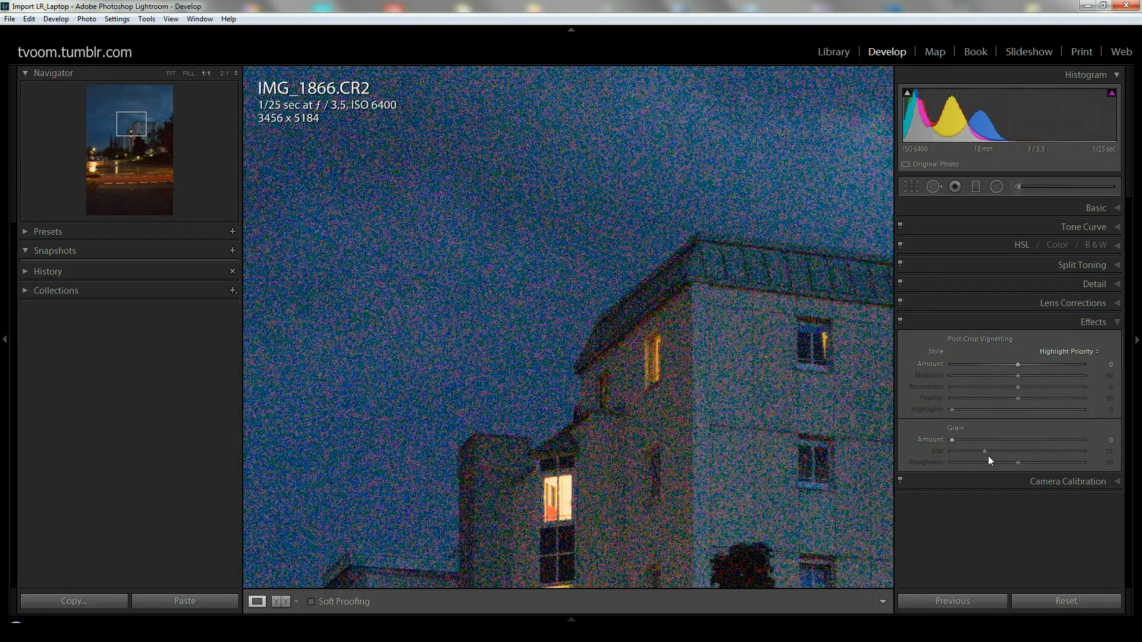
click(1117, 285)
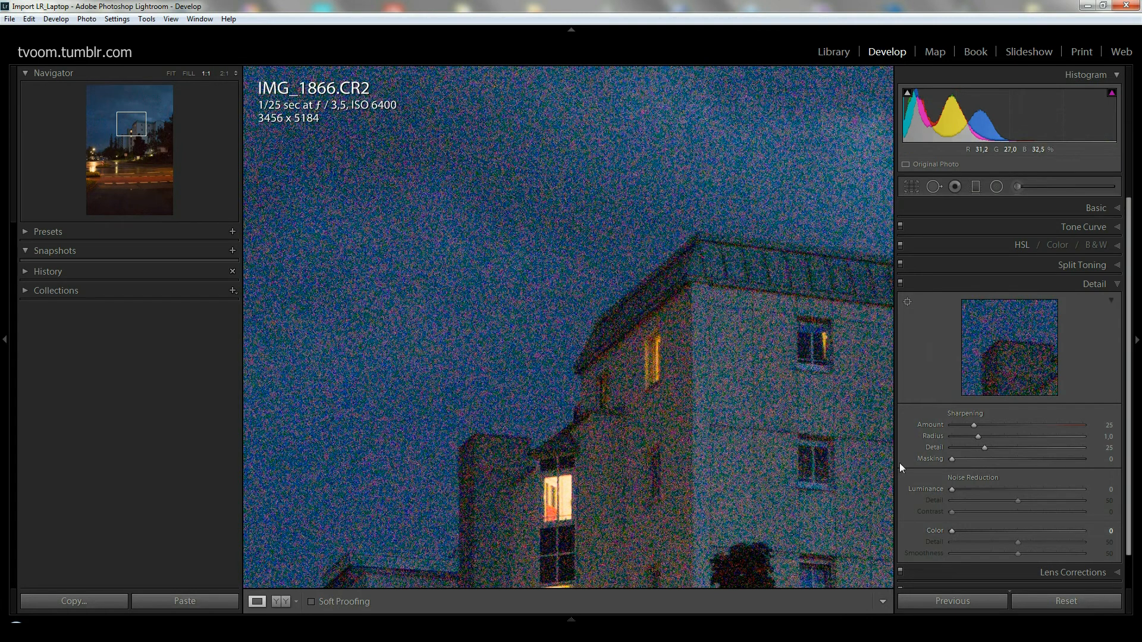
drag(954, 530, 958, 530)
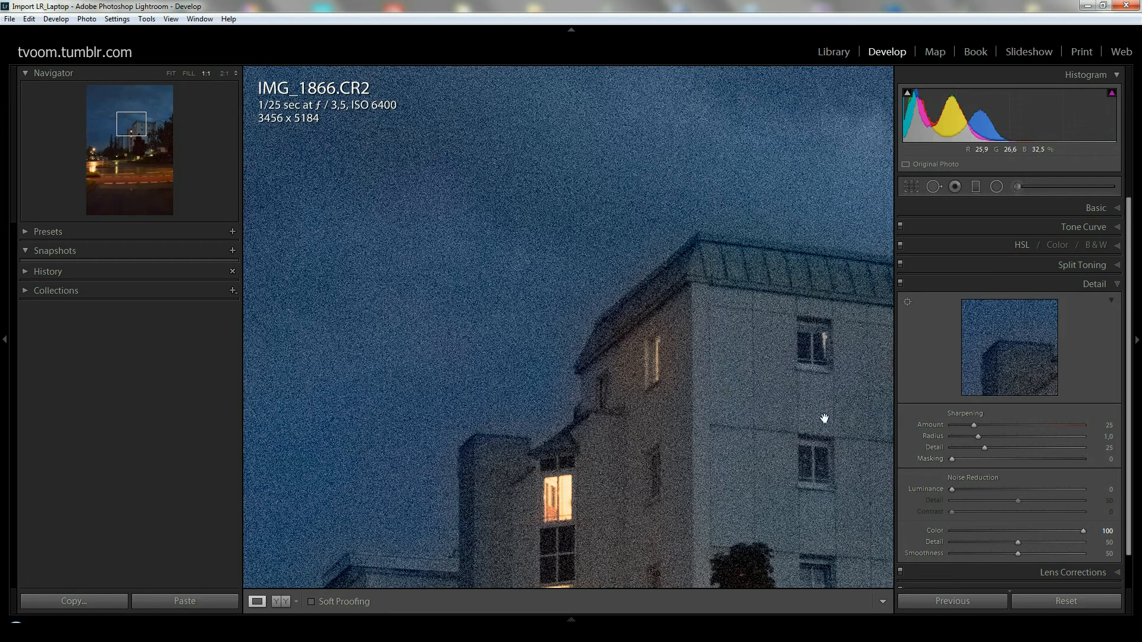
drag(839, 395, 655, 396)
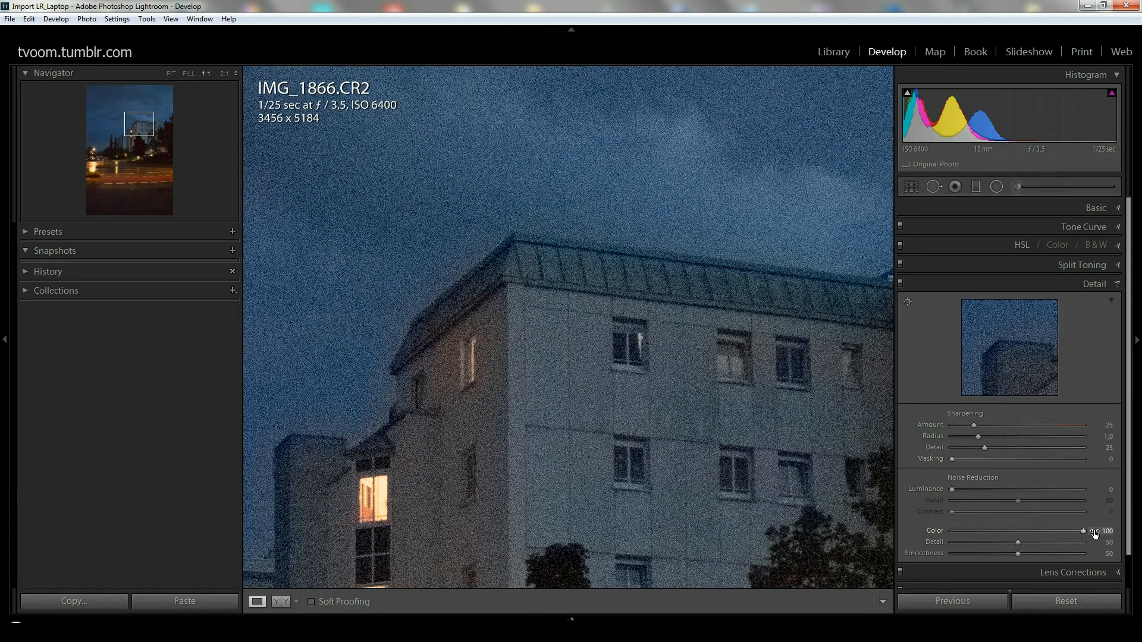
mouse_move(1080, 535)
mouse_down()
mouse_move(949, 533)
mouse_move(1129, 536)
mouse_move(1062, 539)
mouse_up()
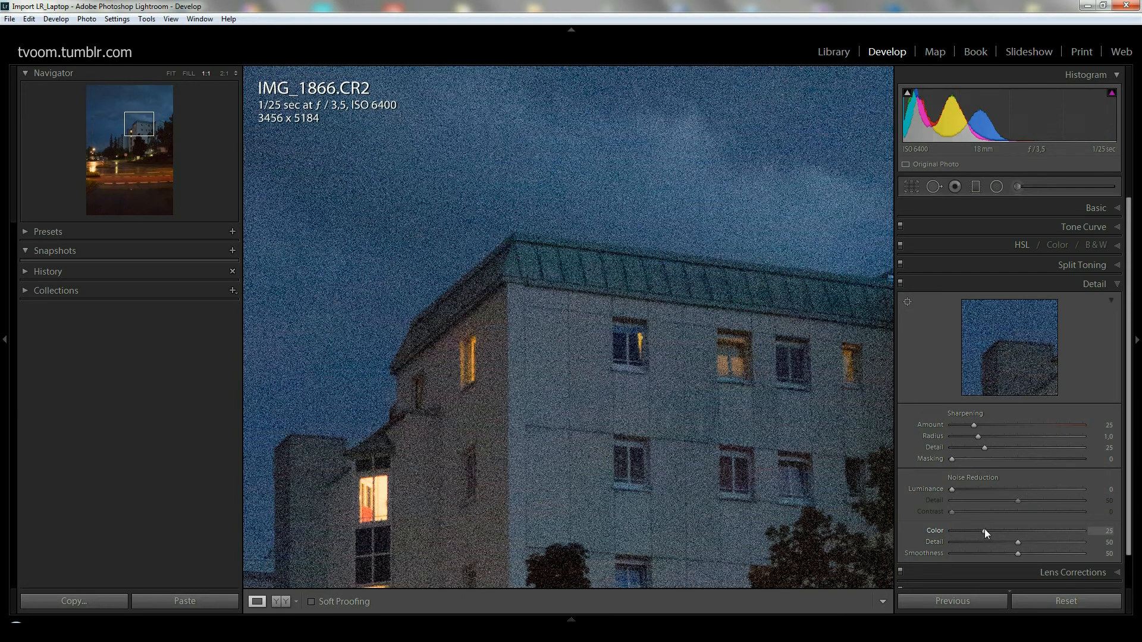
- Set the color noise reduction to 37 and its detail to 100
drag(985, 534, 979, 535)
double_click(981, 532)
drag(987, 535, 979, 532)
drag(980, 533, 1004, 540)
drag(1085, 542, 934, 542)
drag(1082, 540, 1130, 541)
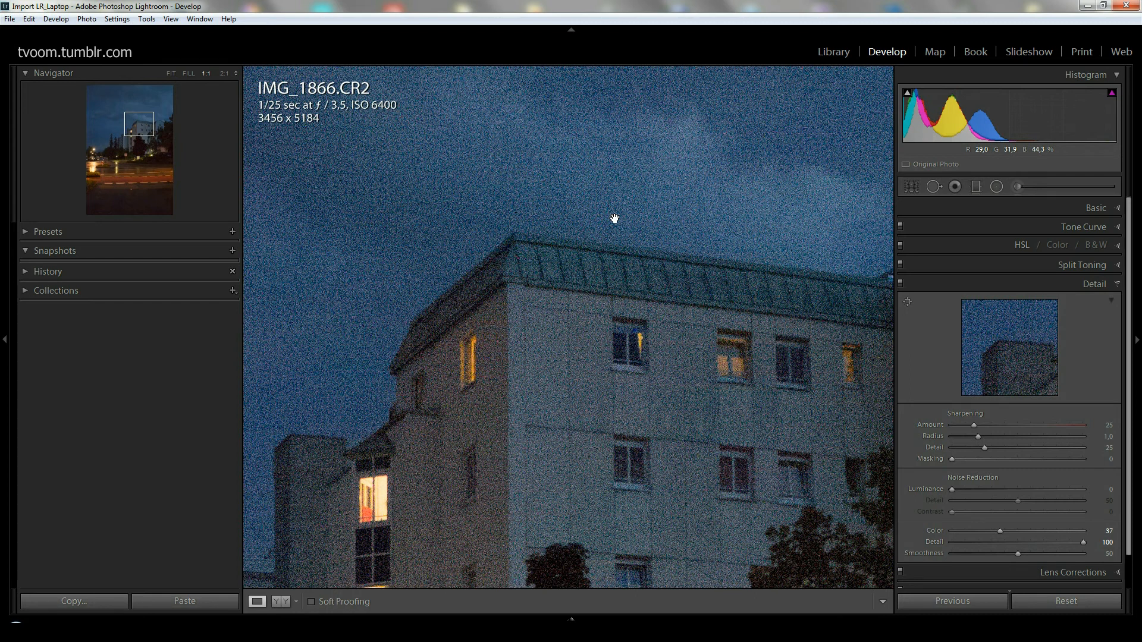
- Set the color noise smoothness to 100, inspect the sky and building, and reset all noise reduction values
drag(597, 186, 674, 350)
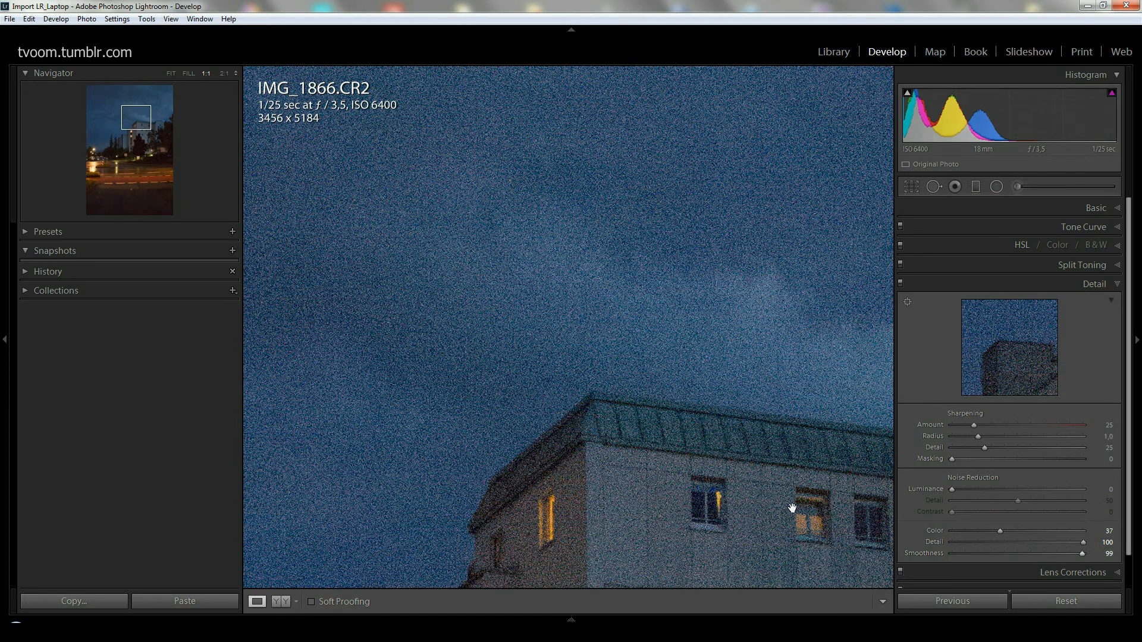
drag(791, 523, 694, 439)
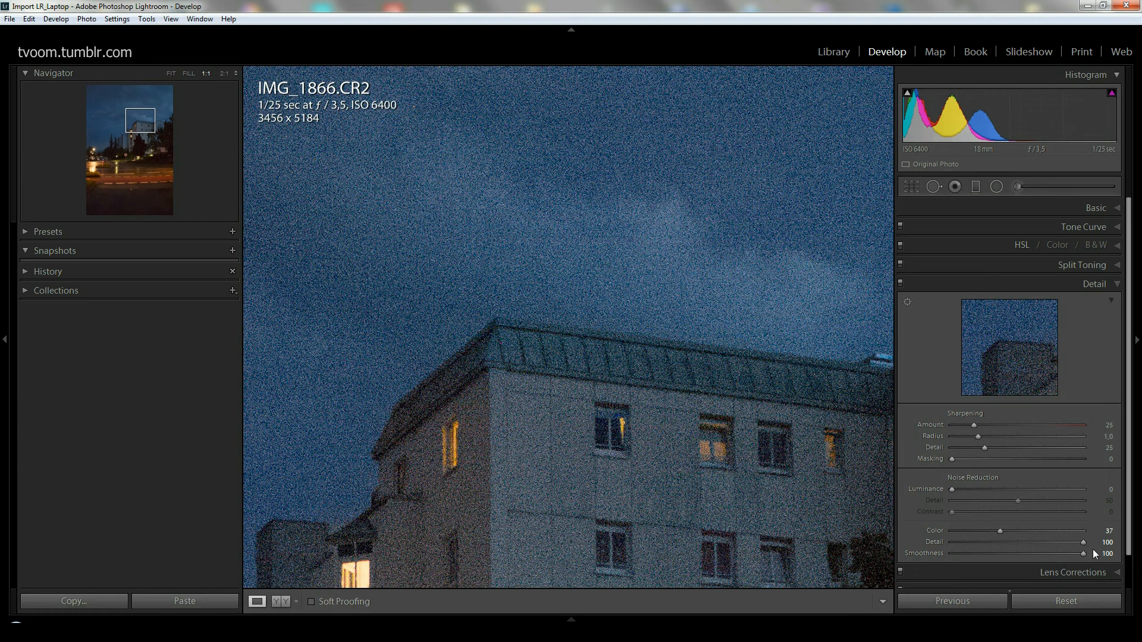
key(alt)
alt+click(969, 480)
key(alt)
- Try luminance noise reduction at 100 and at low values such as 13 on the sky and building
drag(952, 491, 1105, 494)
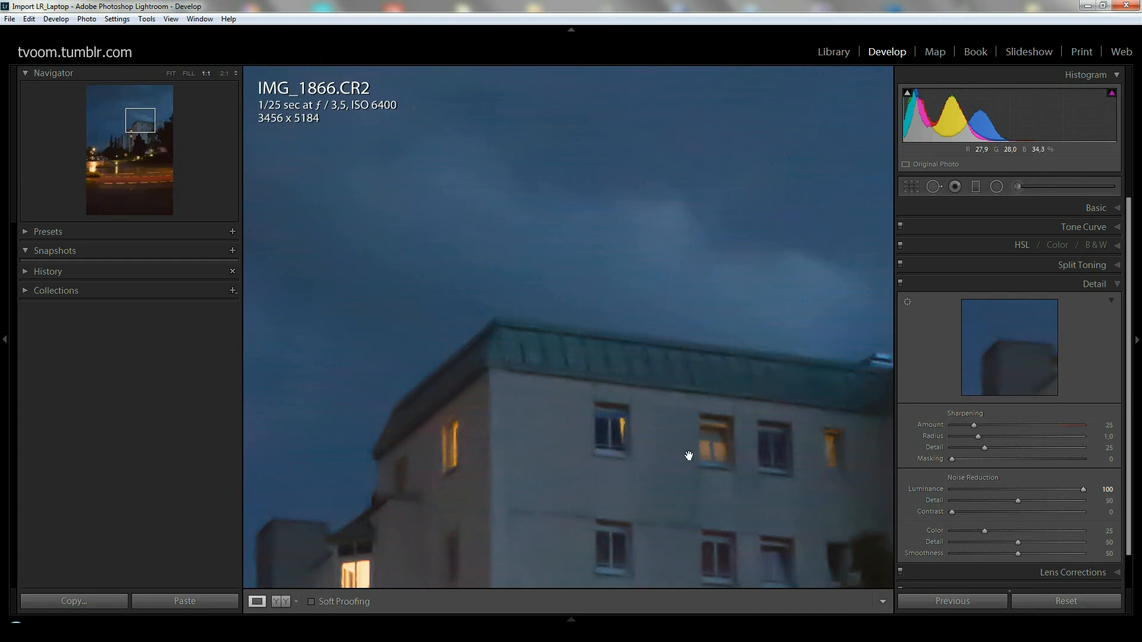
click(969, 489)
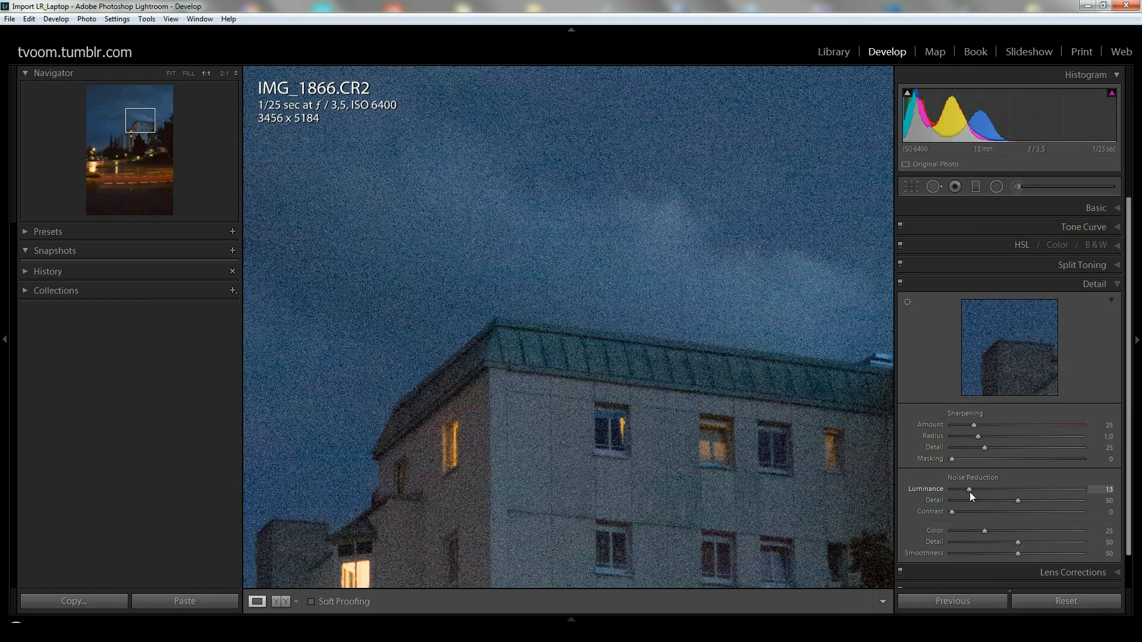
click(1036, 490)
drag(992, 491, 966, 488)
drag(966, 492, 966, 491)
- Try luminance noise reduction, its detail and its contrast all at 100, and inspect the building at 1:1
drag(943, 501, 1136, 503)
drag(1081, 501, 1034, 501)
drag(967, 489, 1124, 497)
drag(1030, 501, 1121, 500)
click(595, 448)
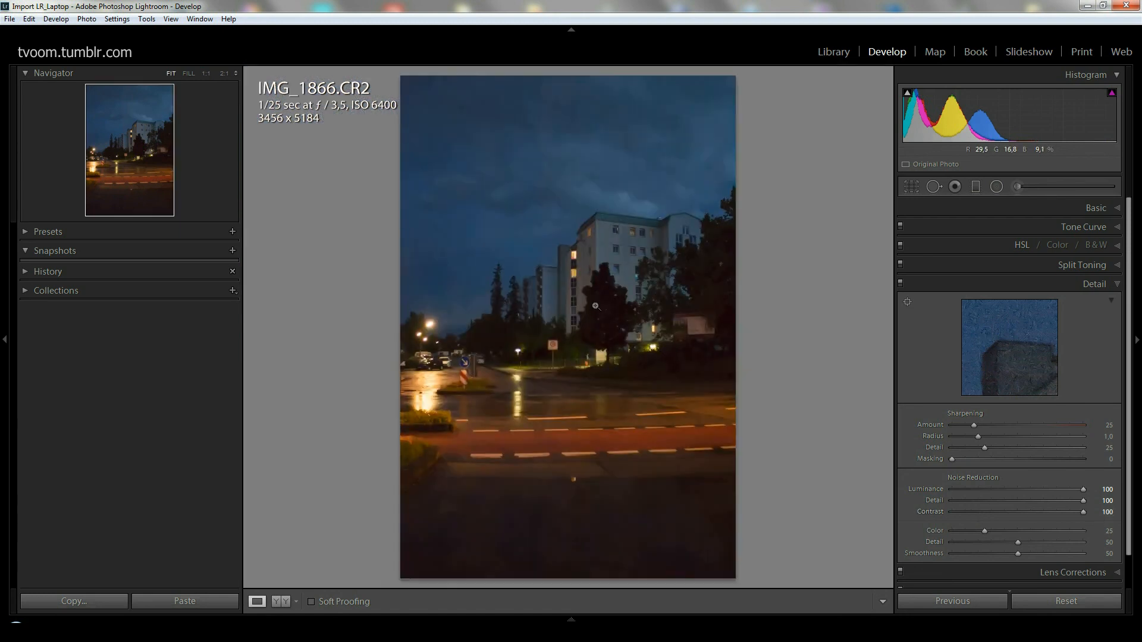
click(595, 256)
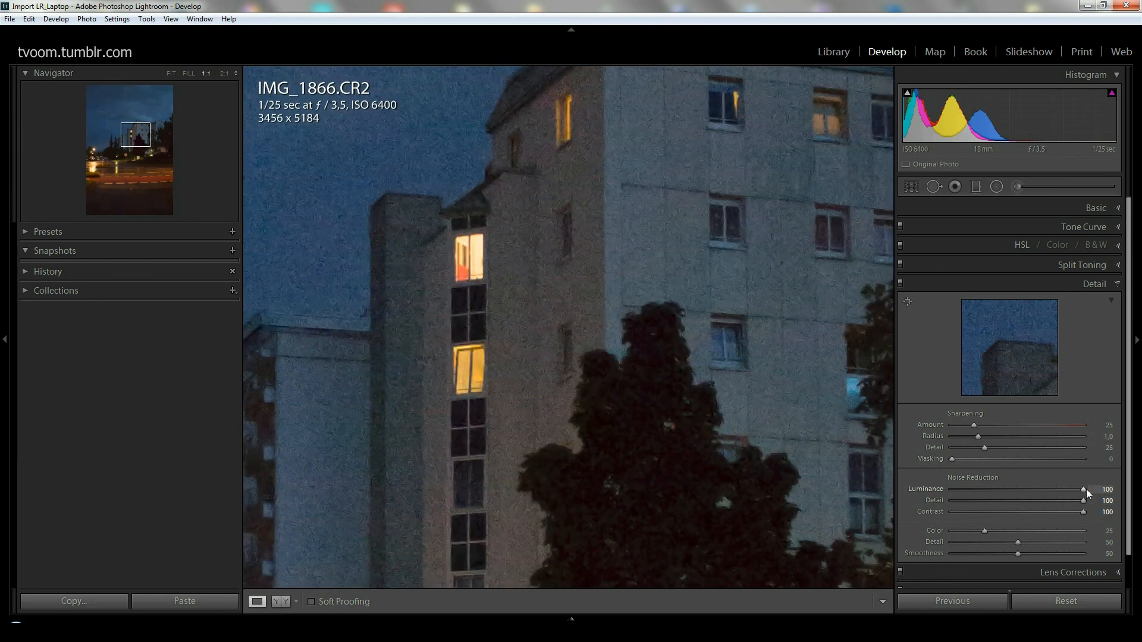
- Set the luminance noise reduction to 10, its detail to 50 and its contrast to 0
drag(966, 490, 968, 491)
double_click(1081, 502)
click(723, 361)
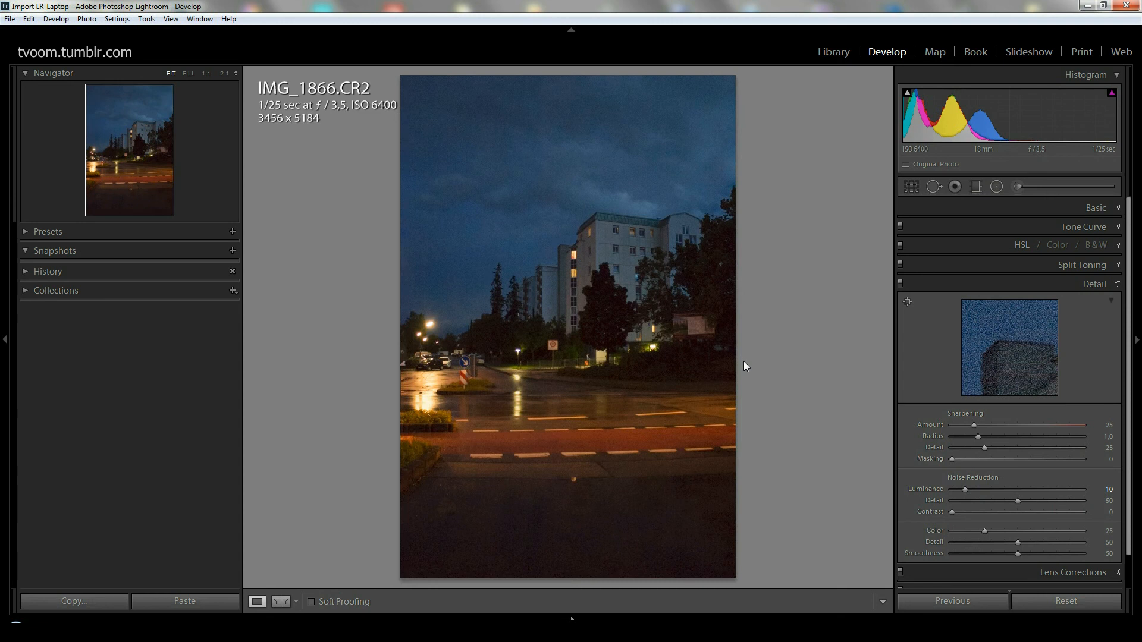